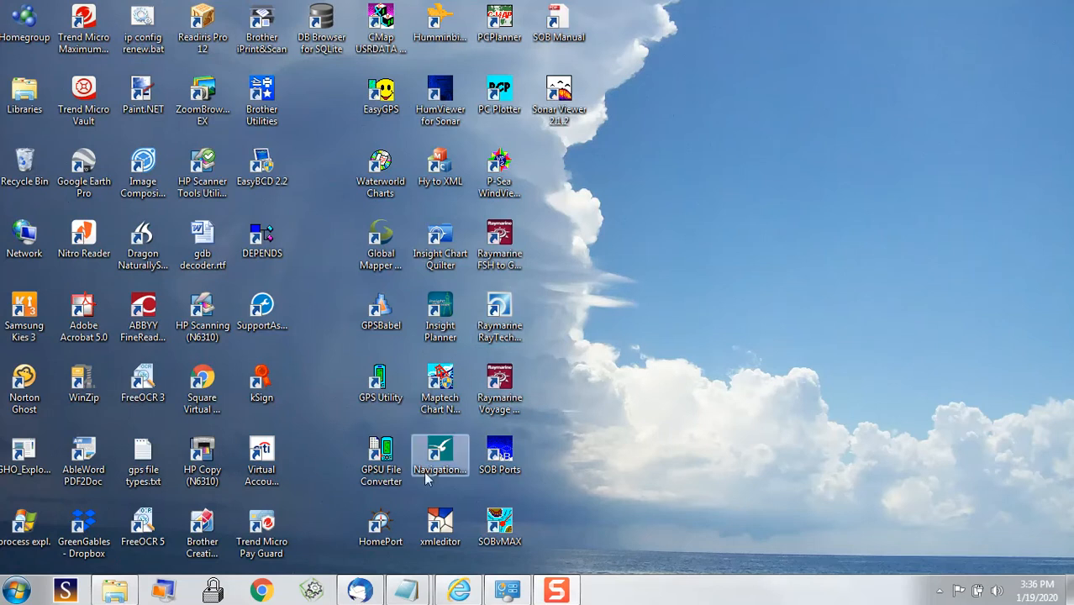
{"action": "mouse_move", "coordinate": [404, 597]}
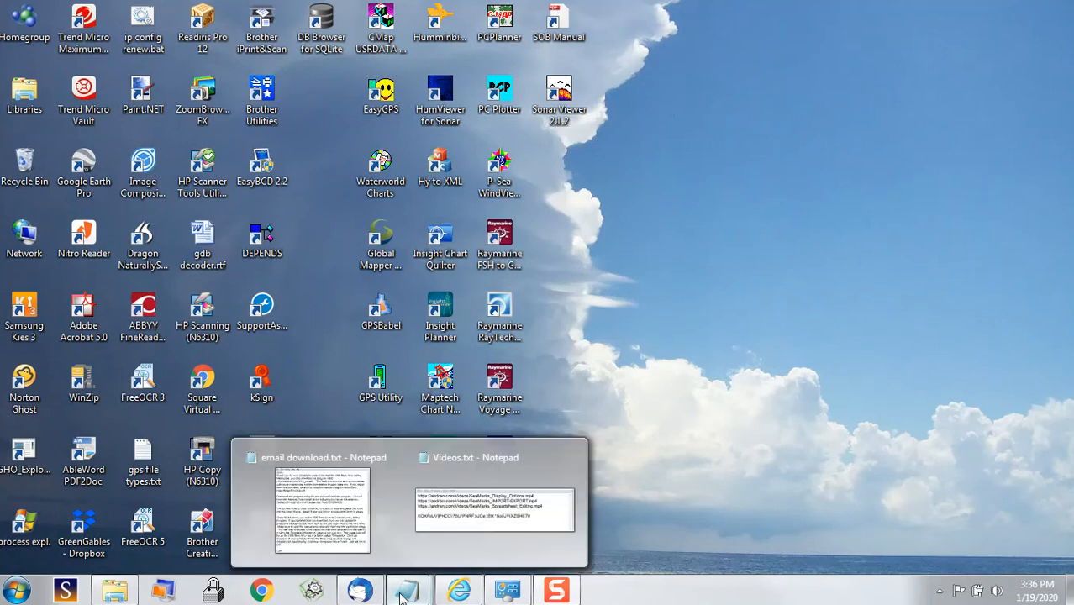
{"action": "left_click", "coordinate": [346, 526]}
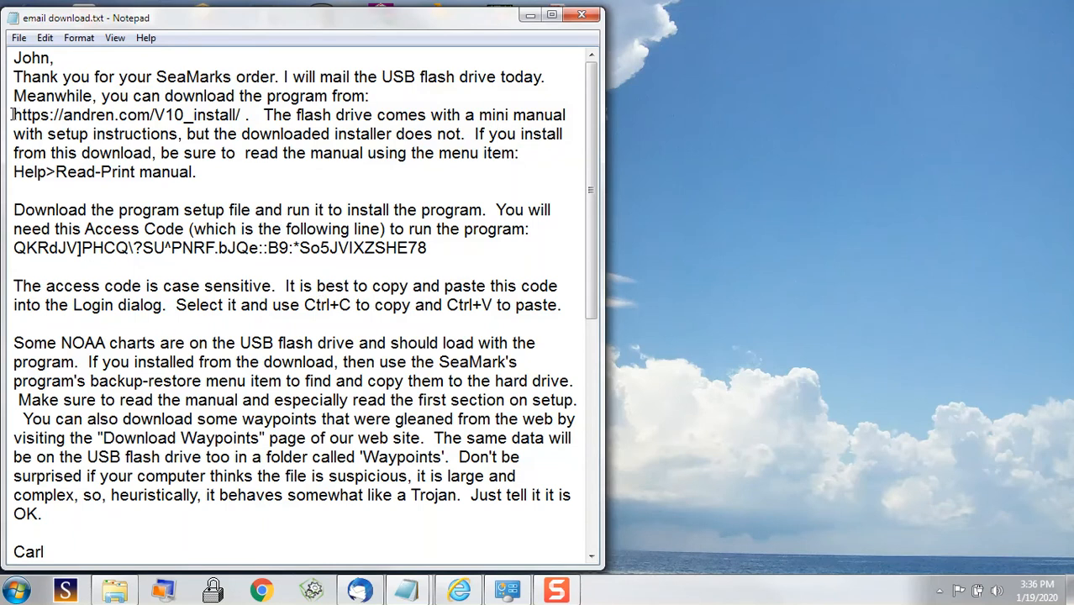
{"action": "left_click_drag", "start_coordinate": [14, 115], "coordinate": [246, 117]}
{"action": "key", "text": "ctrl+c"}
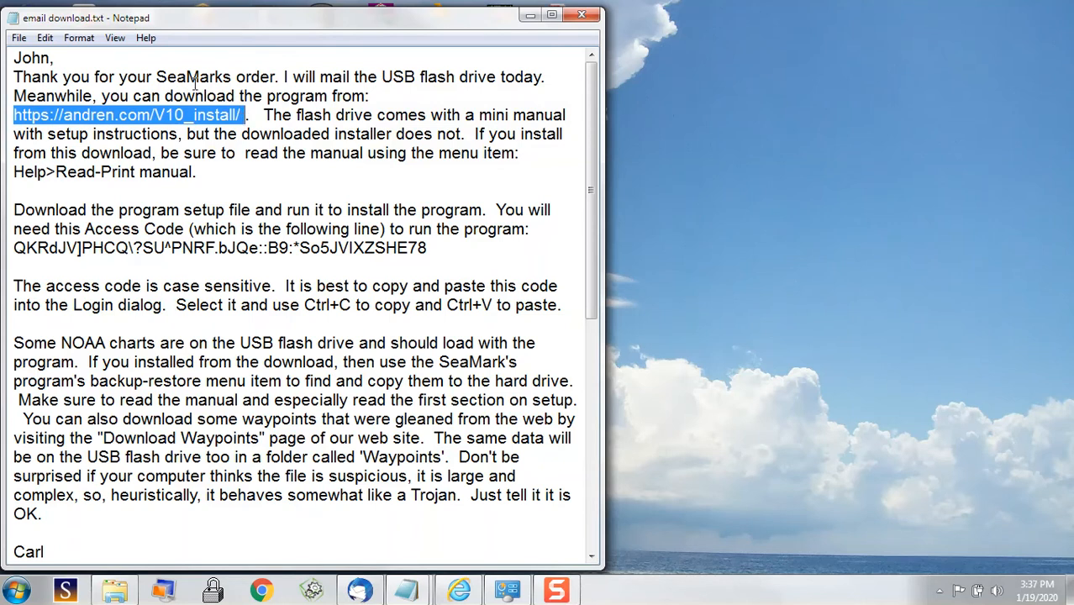
{"action": "left_click", "coordinate": [44, 38]}
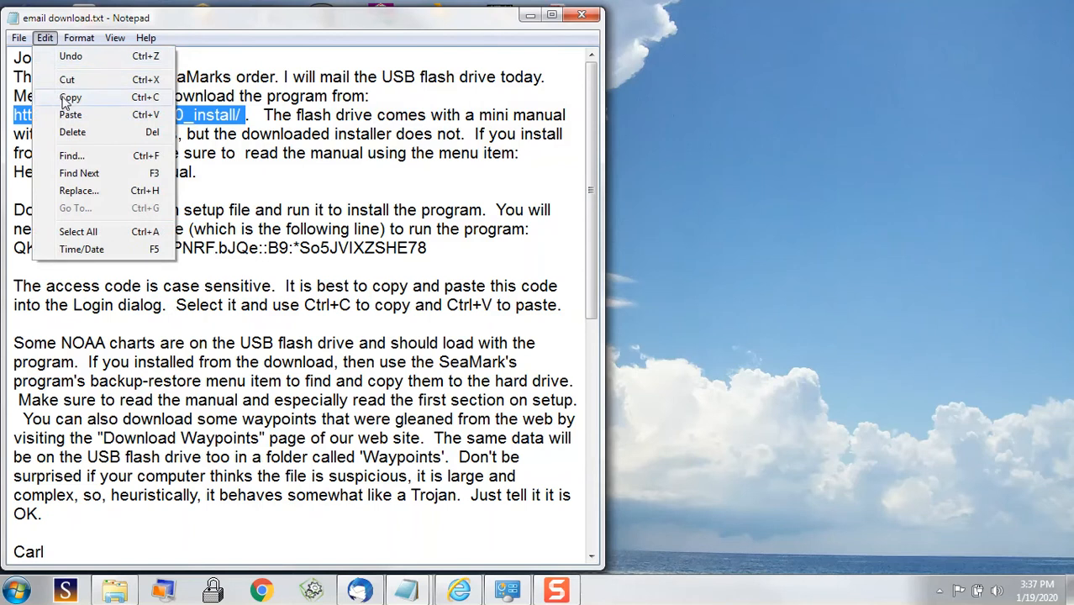
{"action": "left_click", "coordinate": [63, 97]}
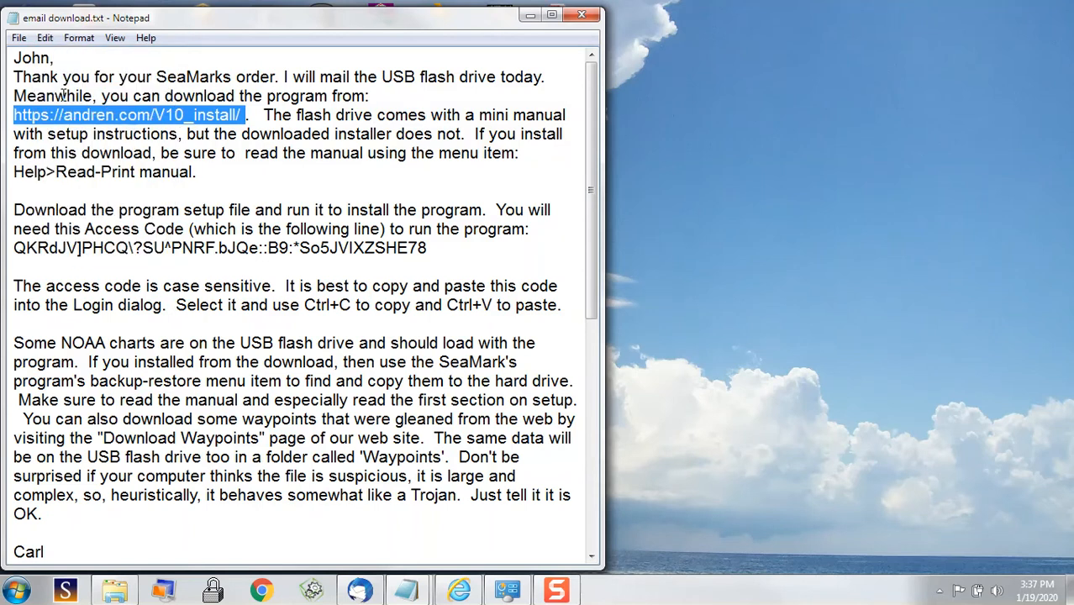
Load the SeaMarks download page from the copied link and save the 10.1 installer 0_SetupSeaMarks.exe.
{"action": "left_click", "coordinate": [462, 594]}
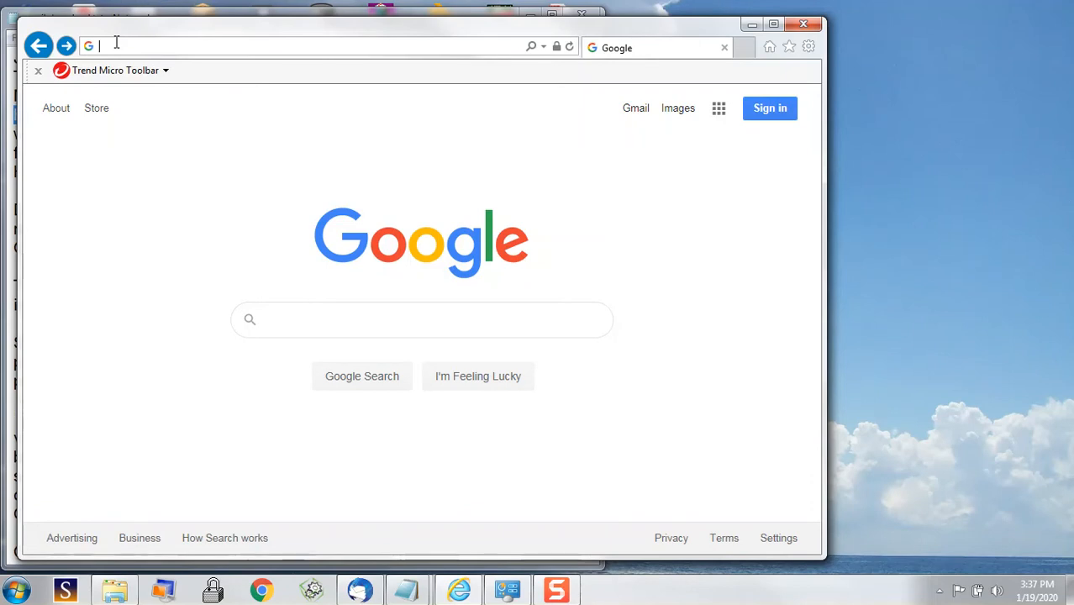
{"action": "key", "text": "ctrl+v"}
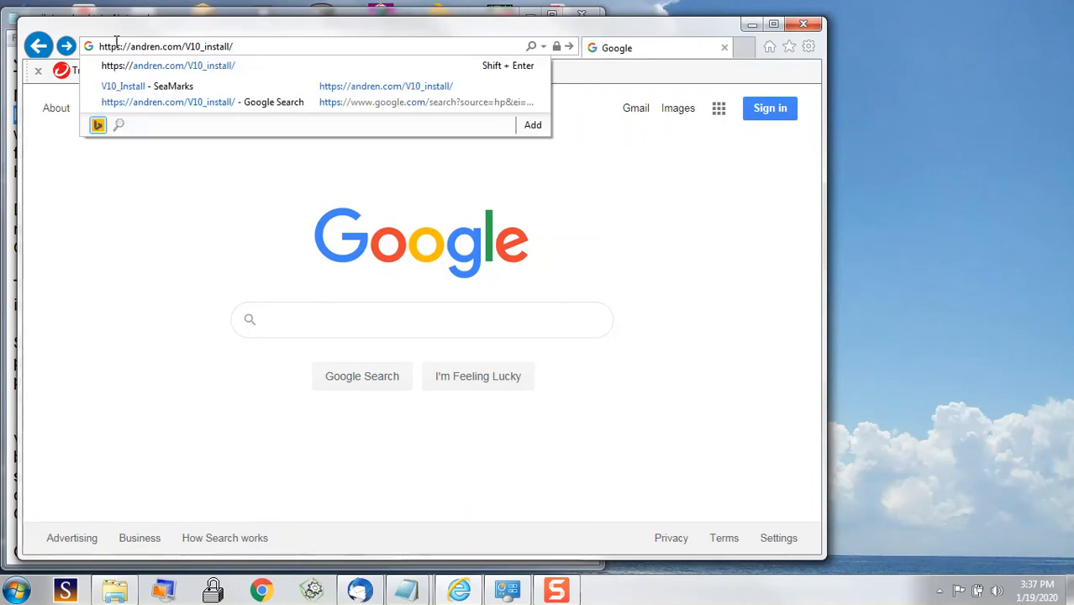
{"action": "key", "text": "Return"}
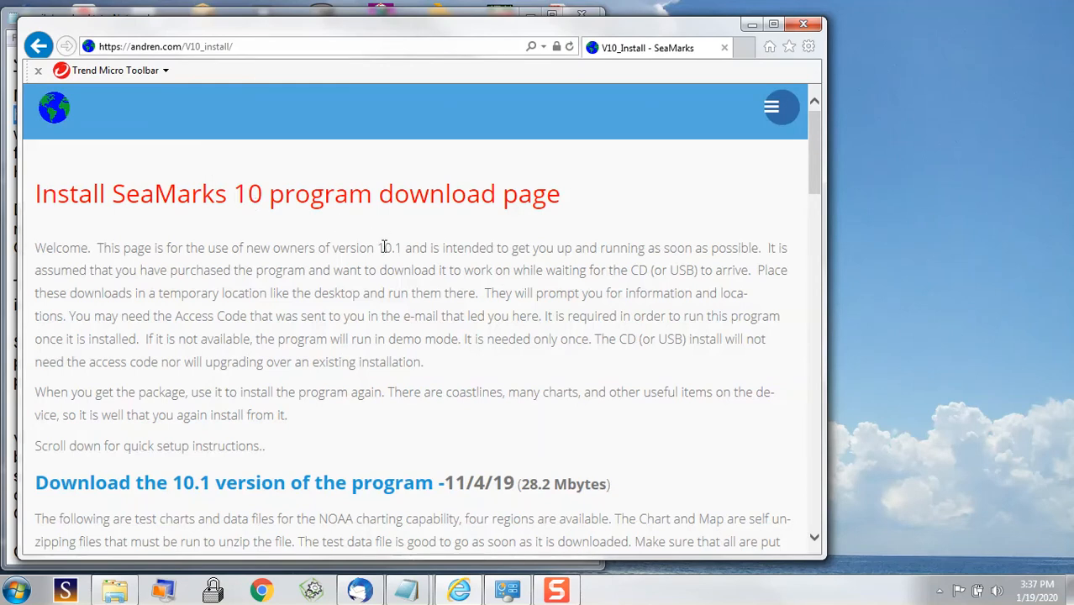
{"action": "left_click", "coordinate": [271, 487]}
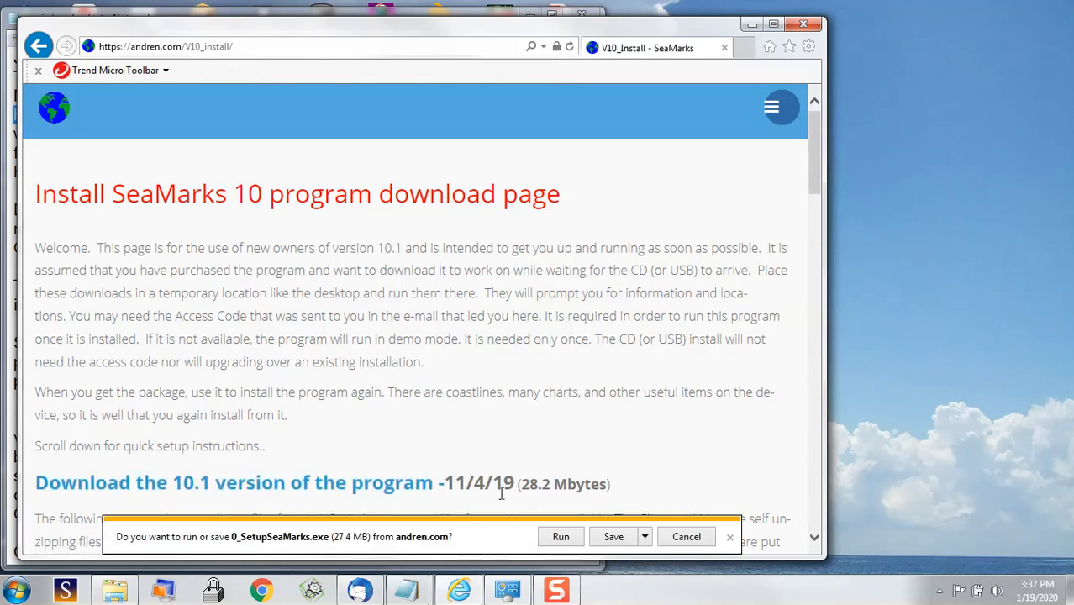
{"action": "left_click", "coordinate": [614, 537]}
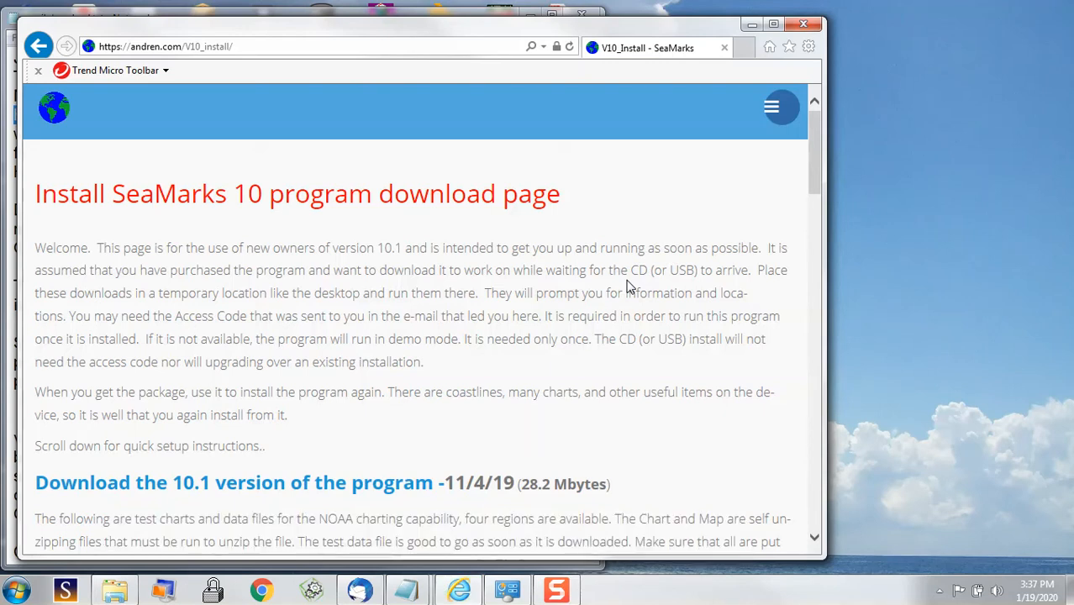
Minimize the browser and show the Downloads folder containing 0_SetupSeaMarks.exe in Explorer.
{"action": "left_click", "coordinate": [751, 24]}
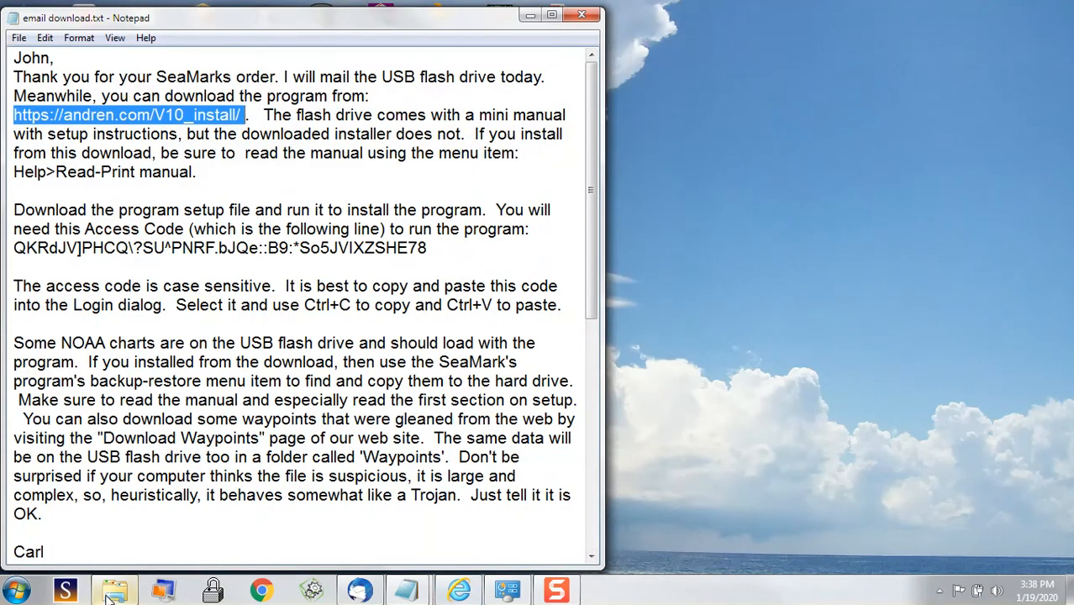
{"action": "mouse_move", "coordinate": [115, 596]}
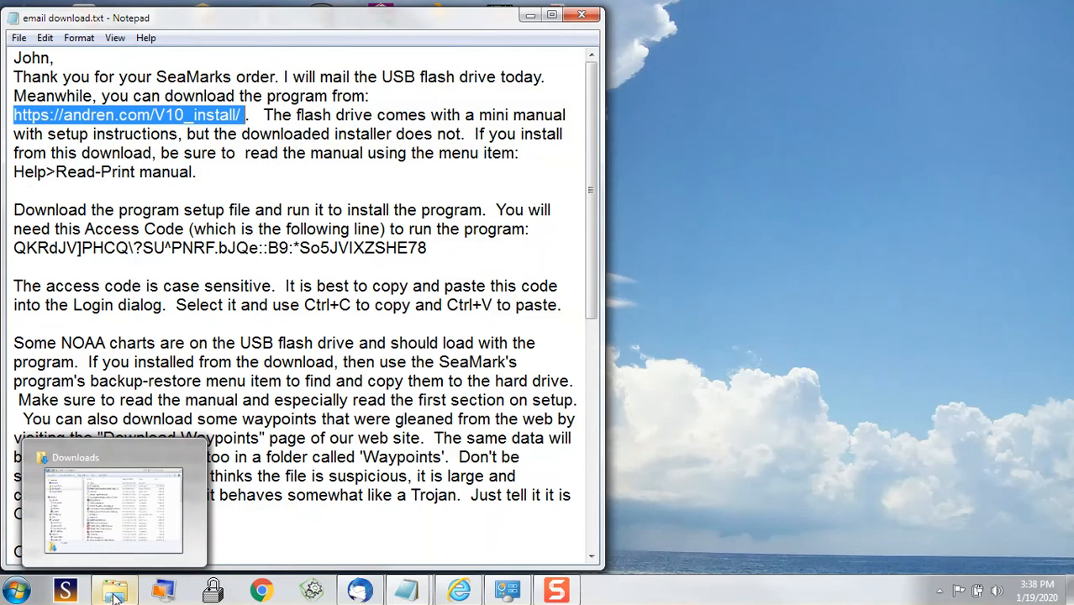
{"action": "left_click", "coordinate": [116, 594]}
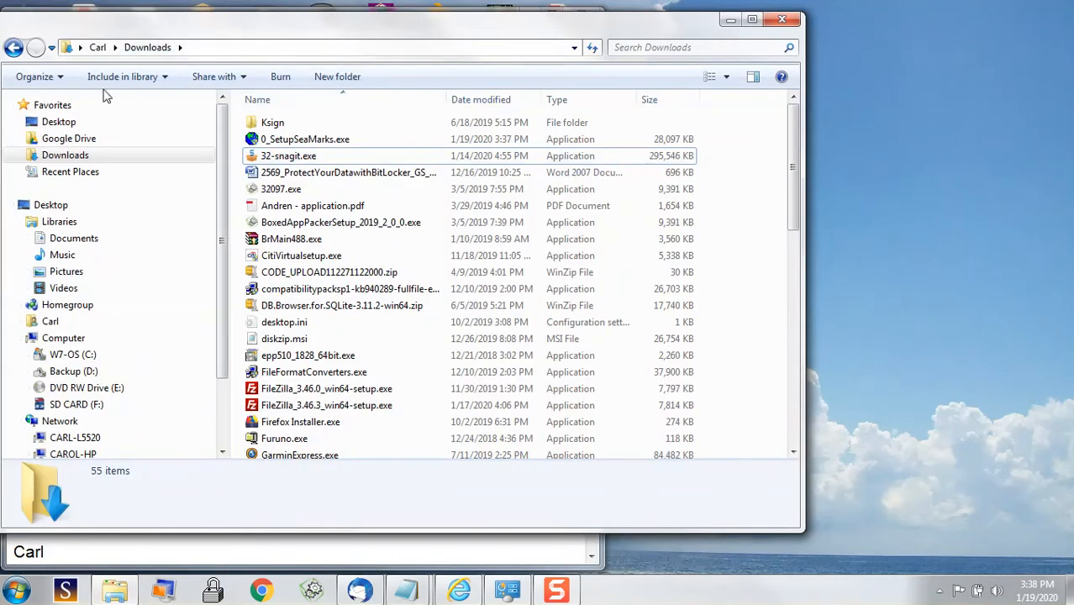
{"action": "left_click", "coordinate": [63, 156]}
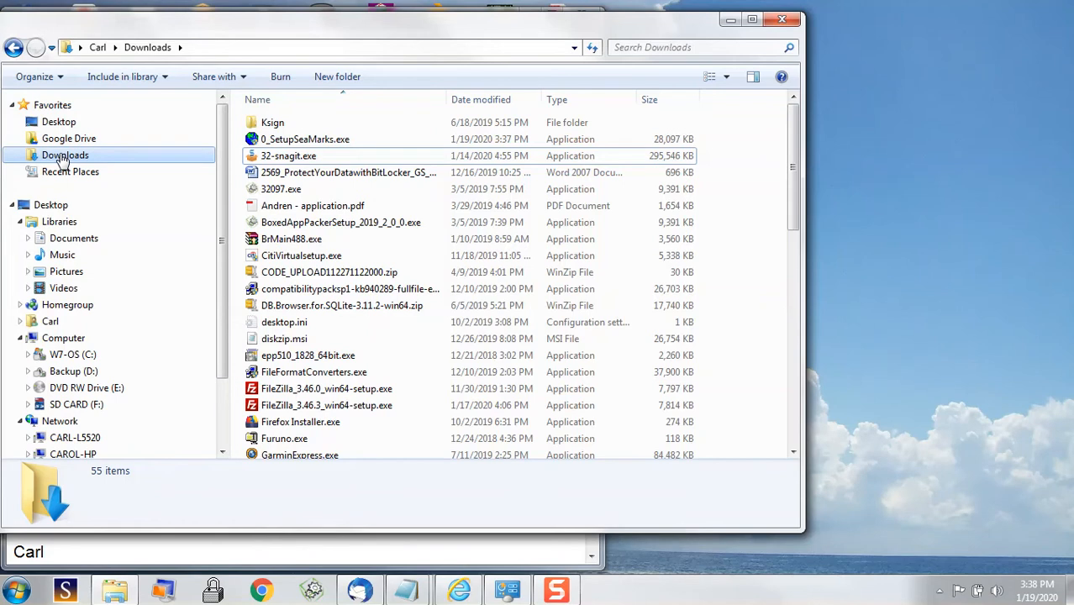
Run 0_SetupSeaMarks.exe, pass the welcome page, and accept the license agreement terms.
{"action": "double_click", "coordinate": [307, 142]}
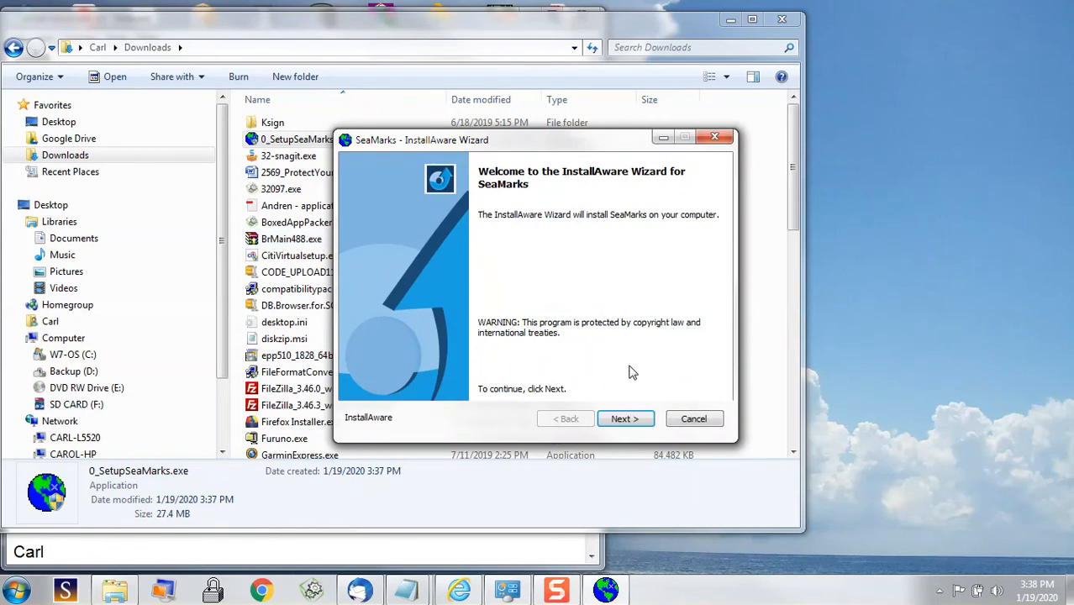
{"action": "left_click", "coordinate": [626, 420]}
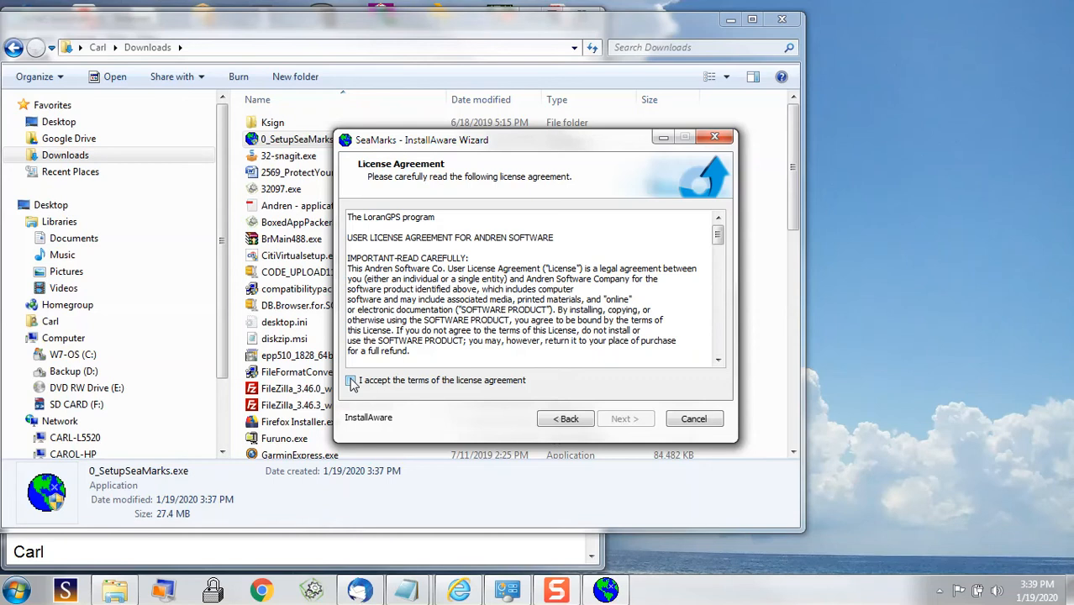
{"action": "left_click", "coordinate": [351, 381]}
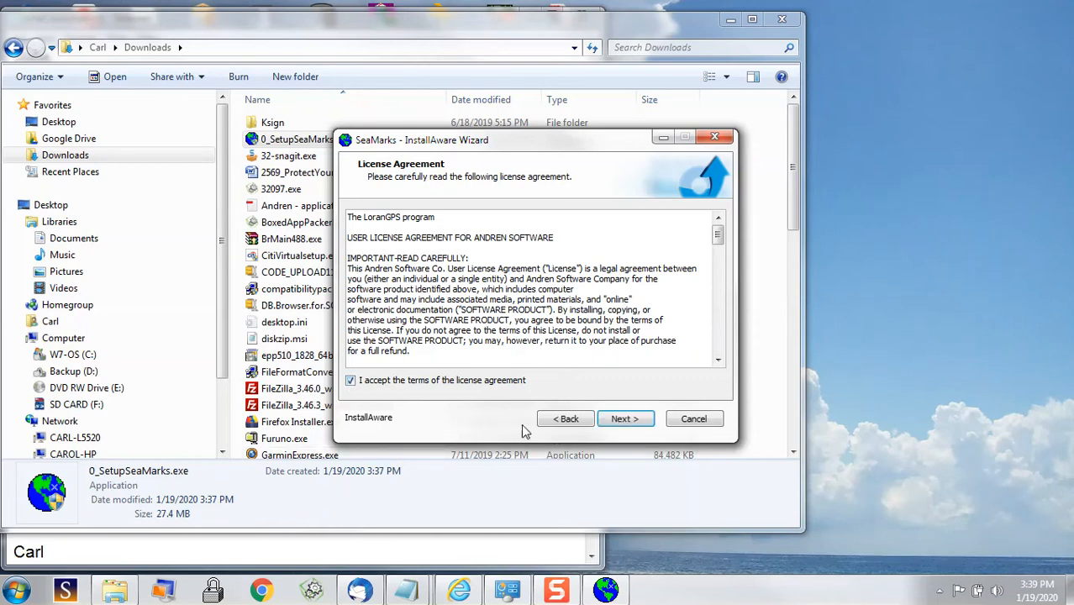
{"action": "left_click", "coordinate": [625, 419]}
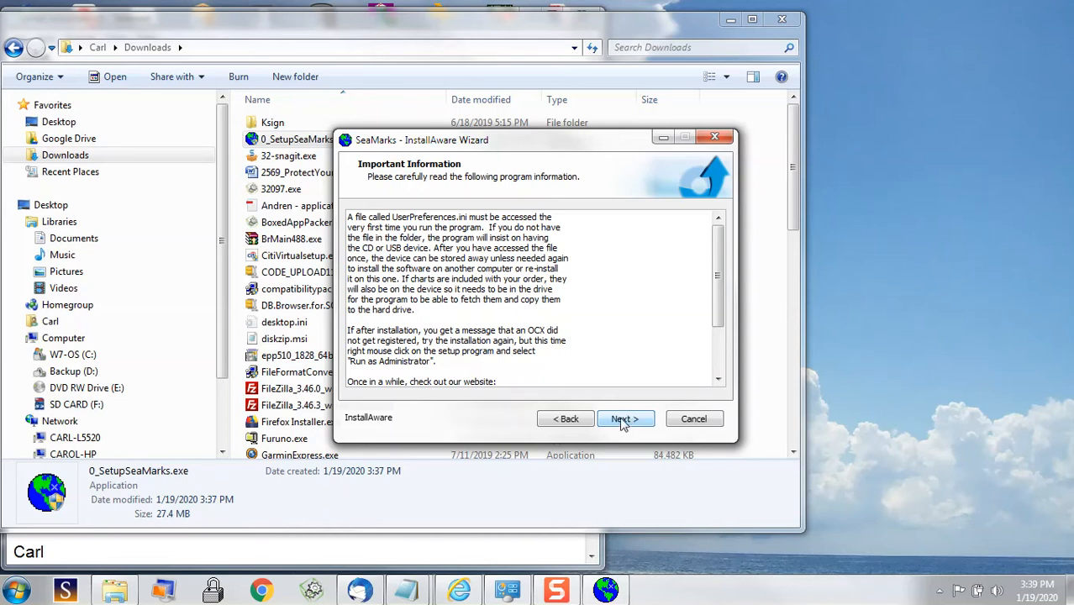
Install SeaMarks to c:\SeaMarks with the default SeaMarks program folder for all users.
{"action": "left_click", "coordinate": [622, 420]}
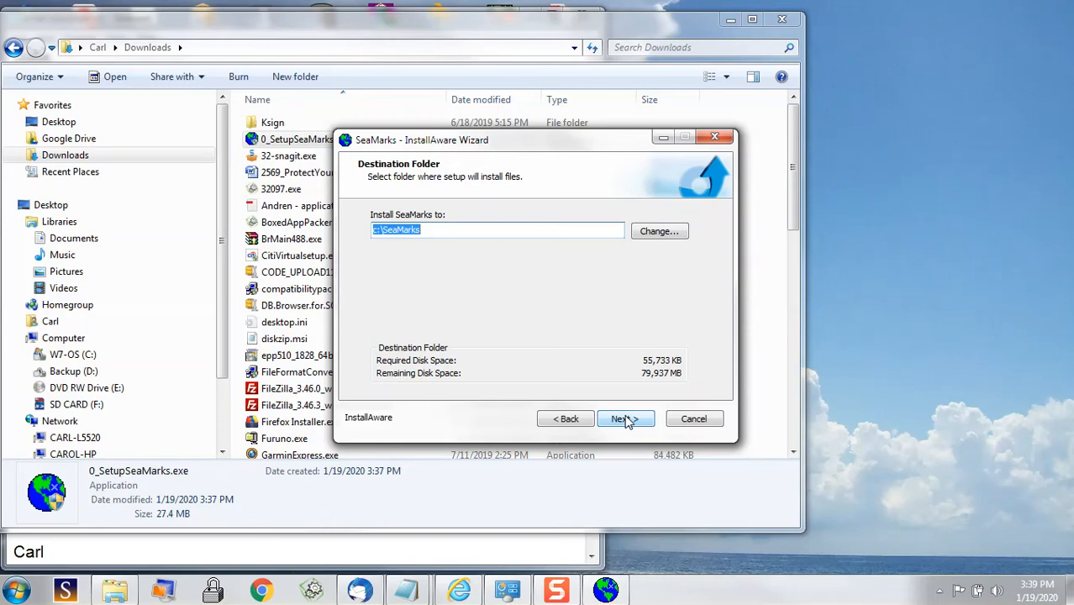
{"action": "left_click", "coordinate": [623, 418]}
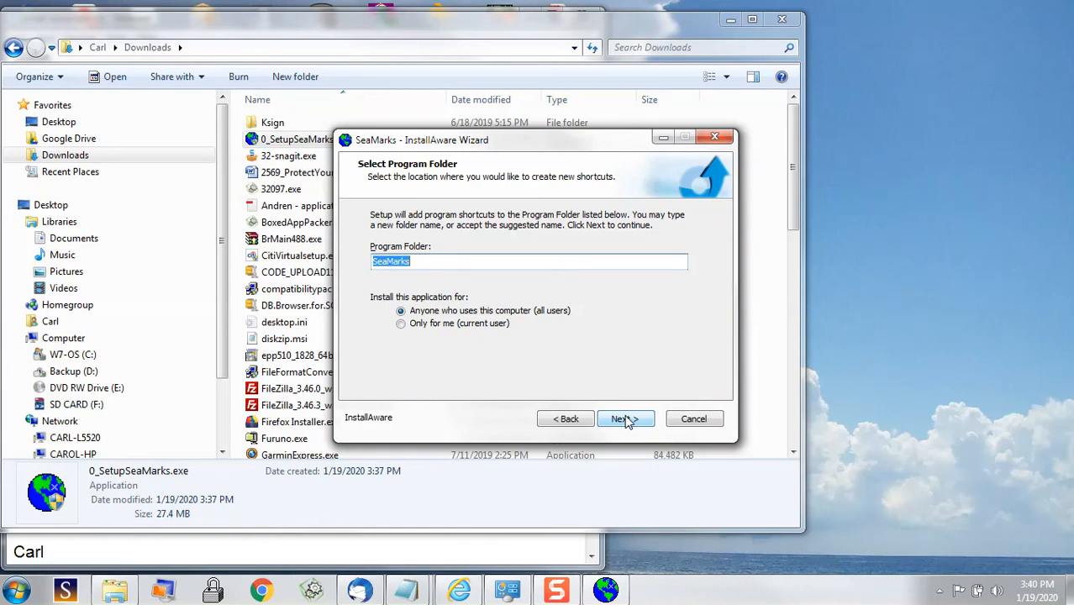
{"action": "left_click", "coordinate": [626, 422]}
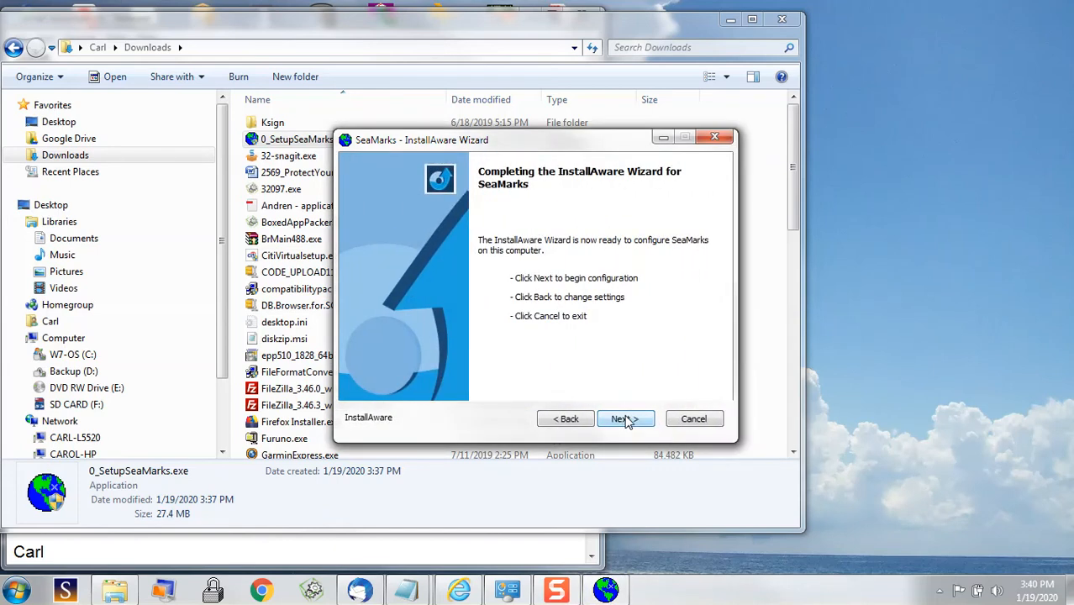
{"action": "left_click", "coordinate": [626, 421]}
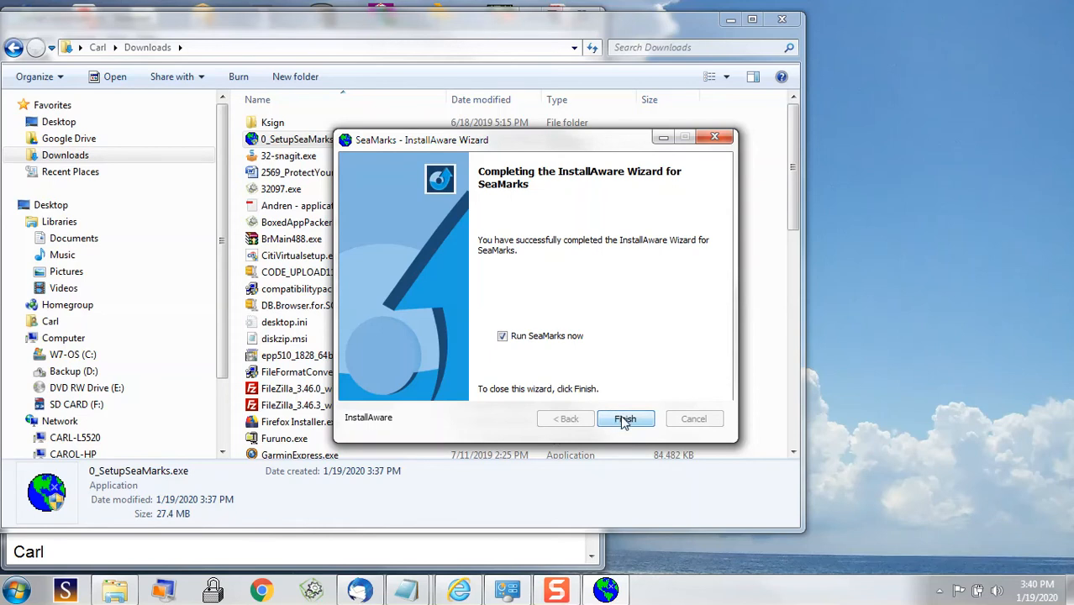
Finish the installer with 'Run SeaMarks now' checked, minimize Downloads, and nudge the email window right.
{"action": "left_click", "coordinate": [625, 420]}
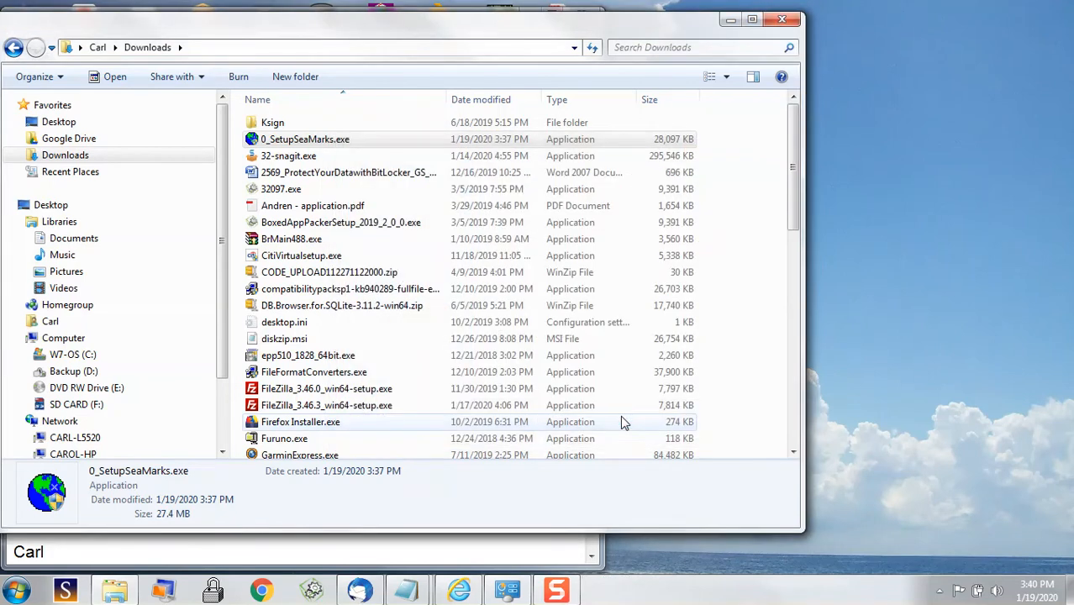
{"action": "left_click", "coordinate": [729, 19]}
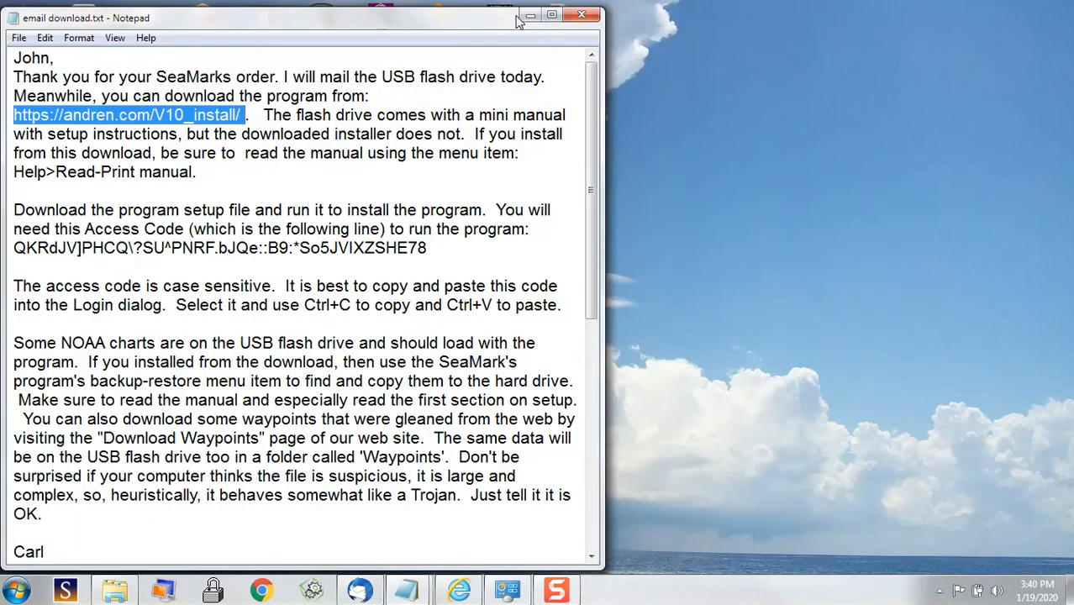
{"action": "left_click_drag", "start_coordinate": [480, 25], "coordinate": [551, 24]}
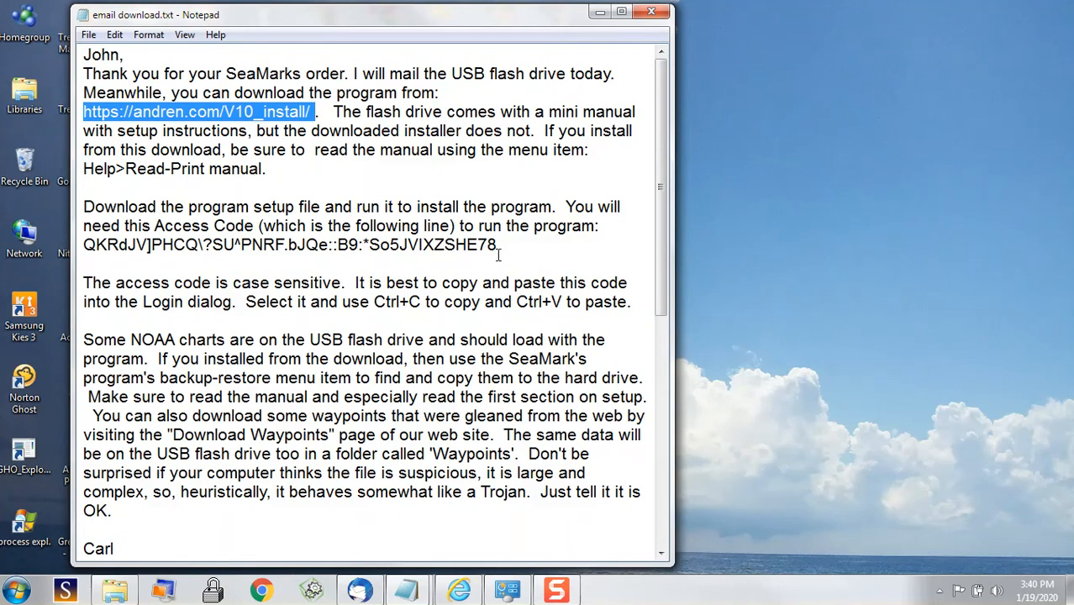
Select the access code line in the email, then minimize Notepad.
{"action": "left_click_drag", "start_coordinate": [501, 244], "coordinate": [81, 244]}
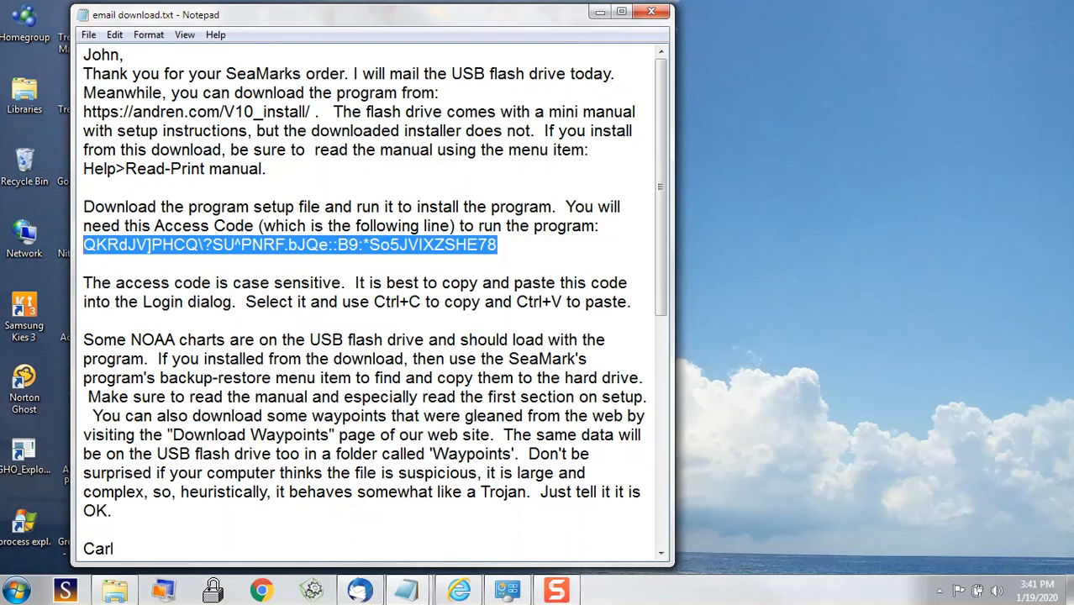
{"action": "left_click", "coordinate": [598, 12]}
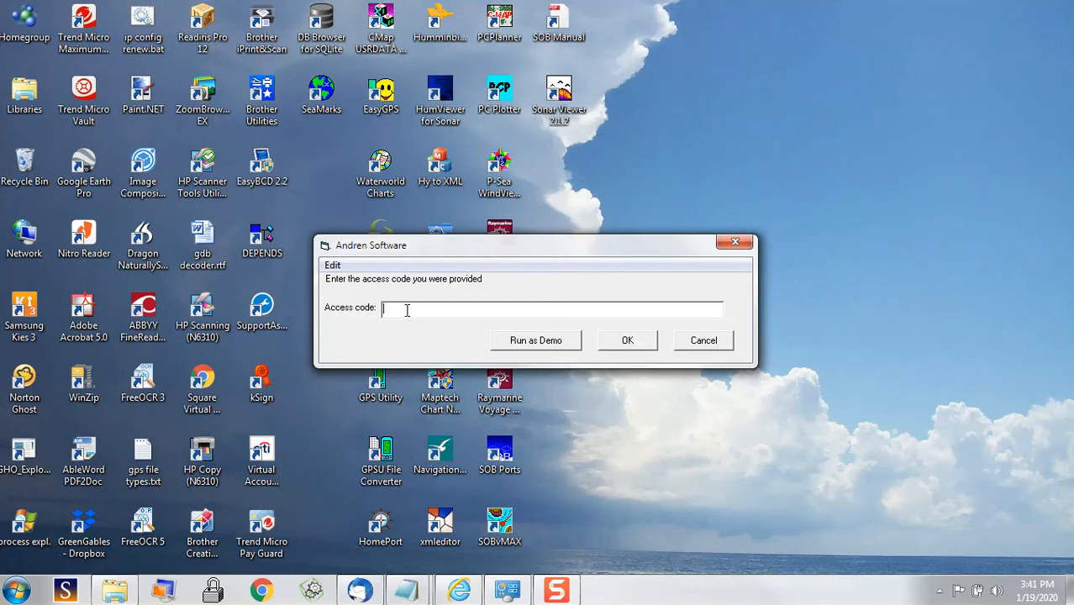
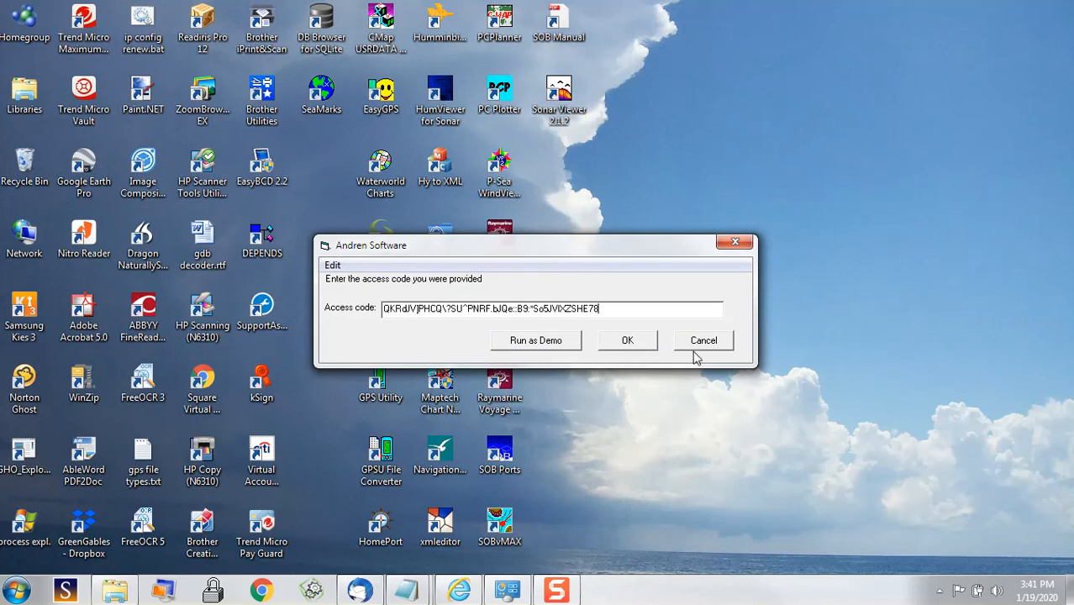
Paste the emailed access code into the Access code field and confirm it.
{"action": "left_click", "coordinate": [631, 340]}
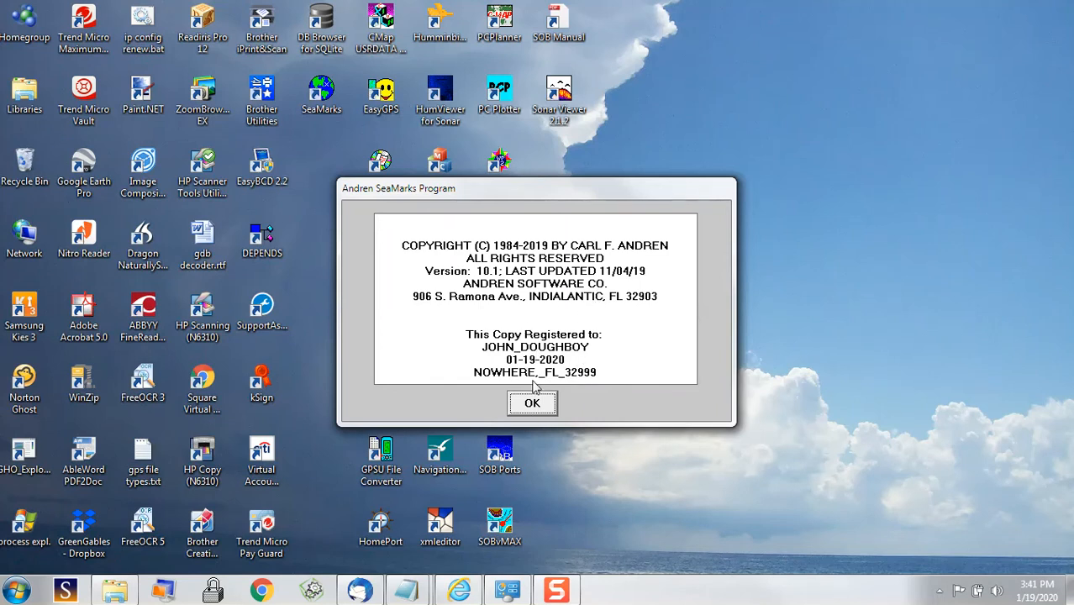
Dismiss the SeaMarks 10.1 copyright and registration notice.
{"action": "left_click", "coordinate": [532, 404]}
{"action": "left_click", "coordinate": [532, 404]}
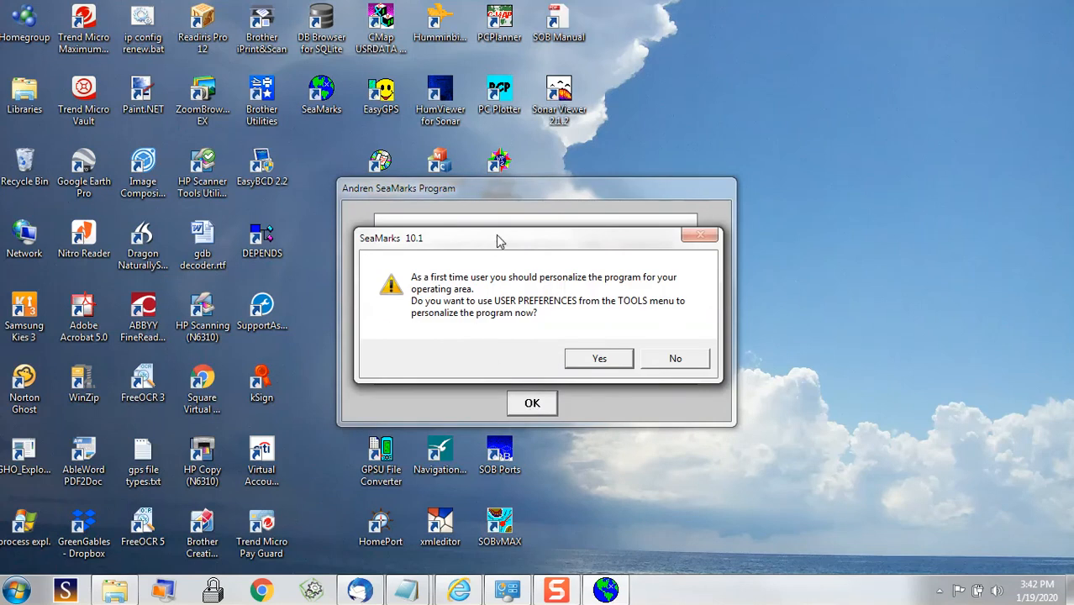
Open User Preferences, replace the printout header with the owner's name, and hide Loran features.
{"action": "left_click", "coordinate": [599, 359]}
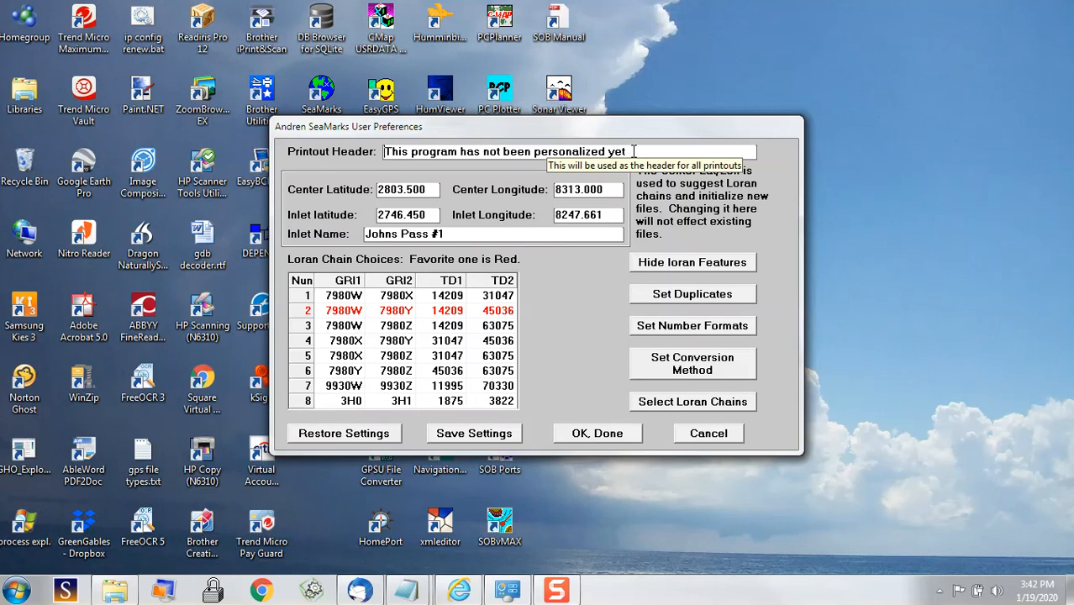
{"action": "left_click_drag", "start_coordinate": [634, 152], "coordinate": [370, 144]}
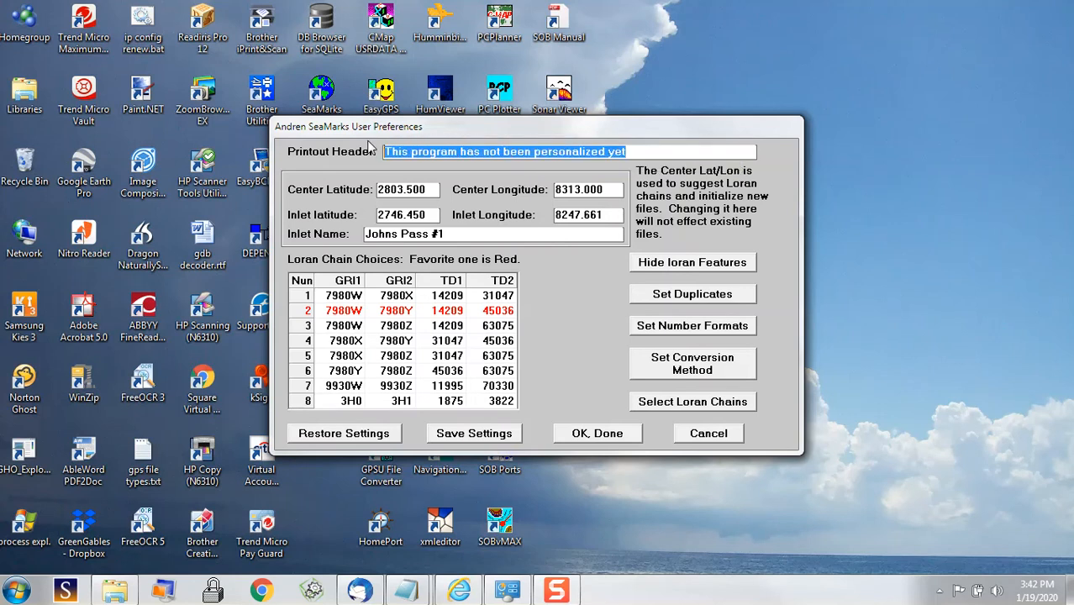
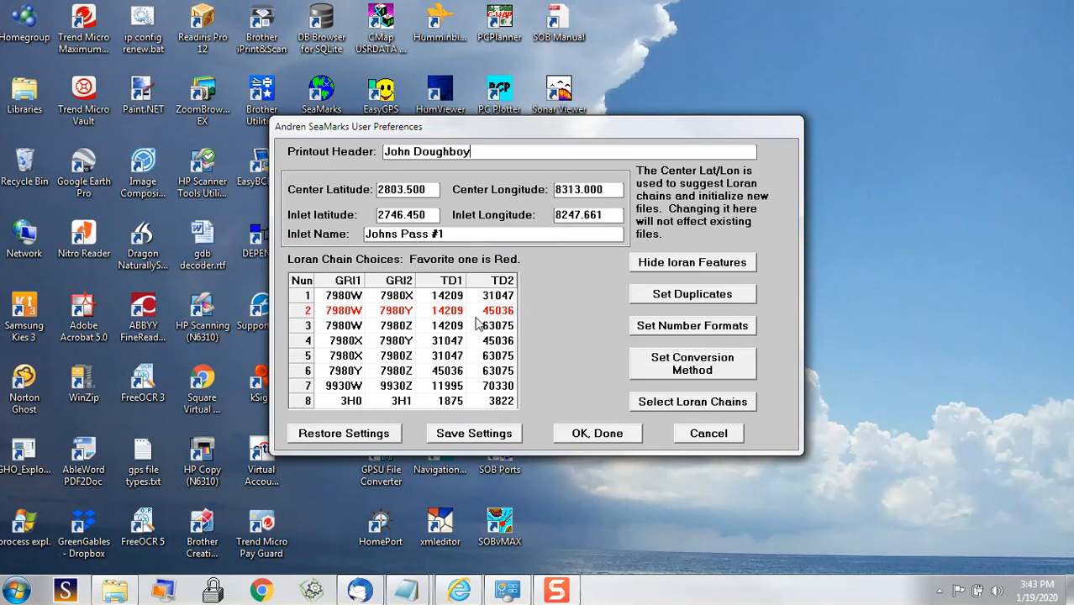
{"action": "left_click", "coordinate": [687, 264]}
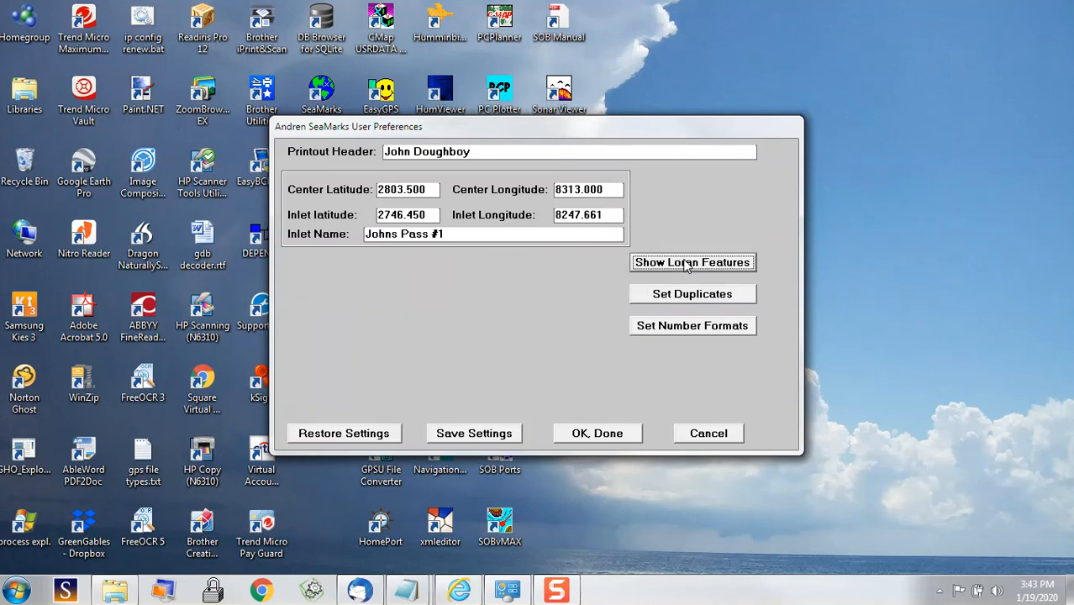
{"action": "left_click", "coordinate": [687, 264]}
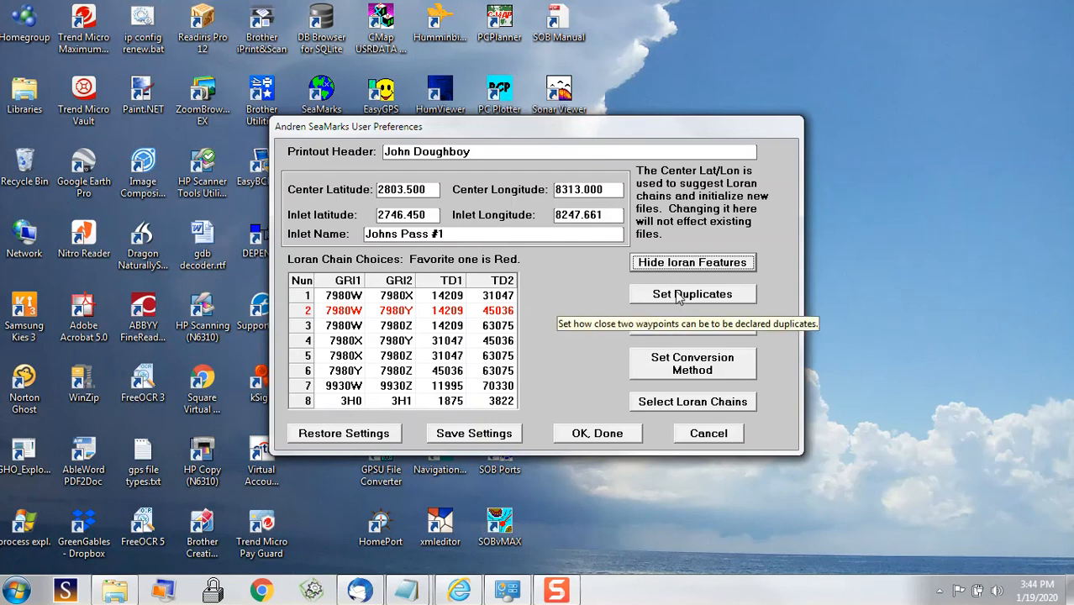
{"action": "left_click", "coordinate": [679, 296]}
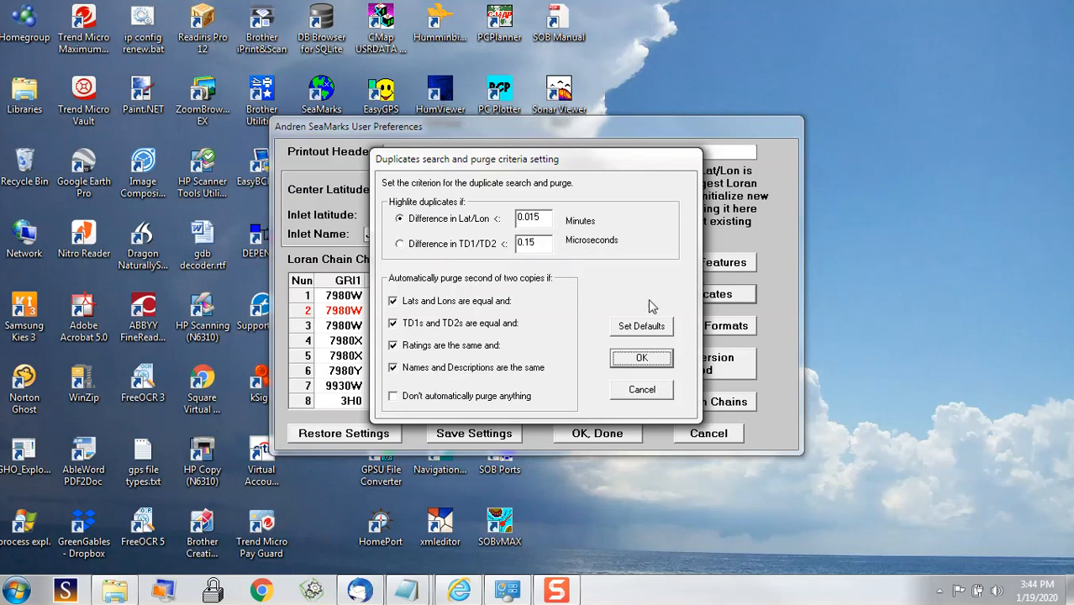
{"action": "left_click", "coordinate": [641, 359]}
{"action": "left_click", "coordinate": [641, 360]}
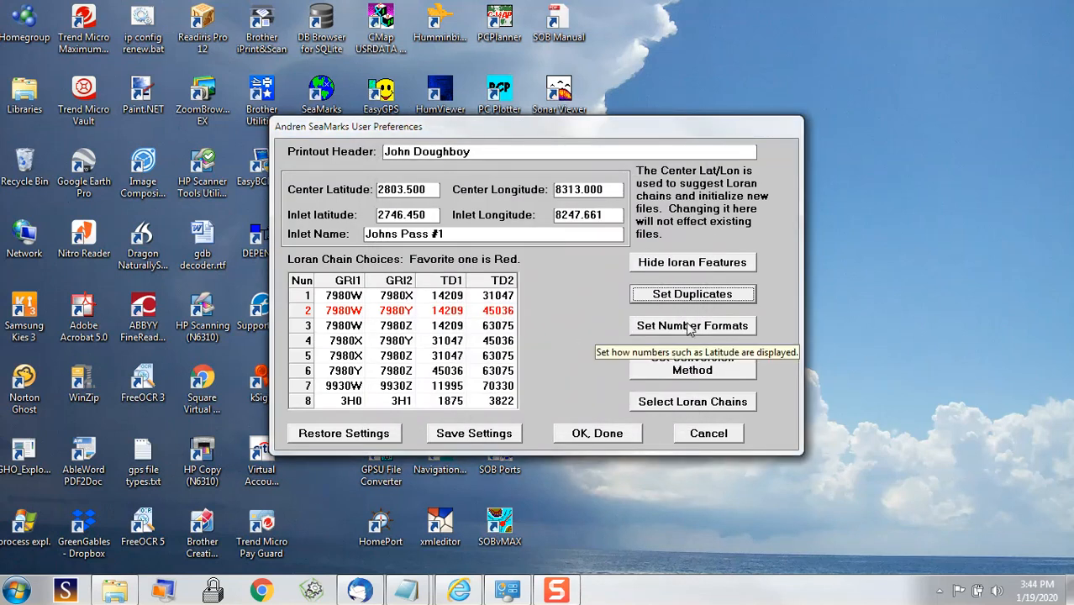
Switch Lat/Lon number format to Gaps (28 03.500), review the other format tabs, and save settings.
{"action": "left_click", "coordinate": [687, 327]}
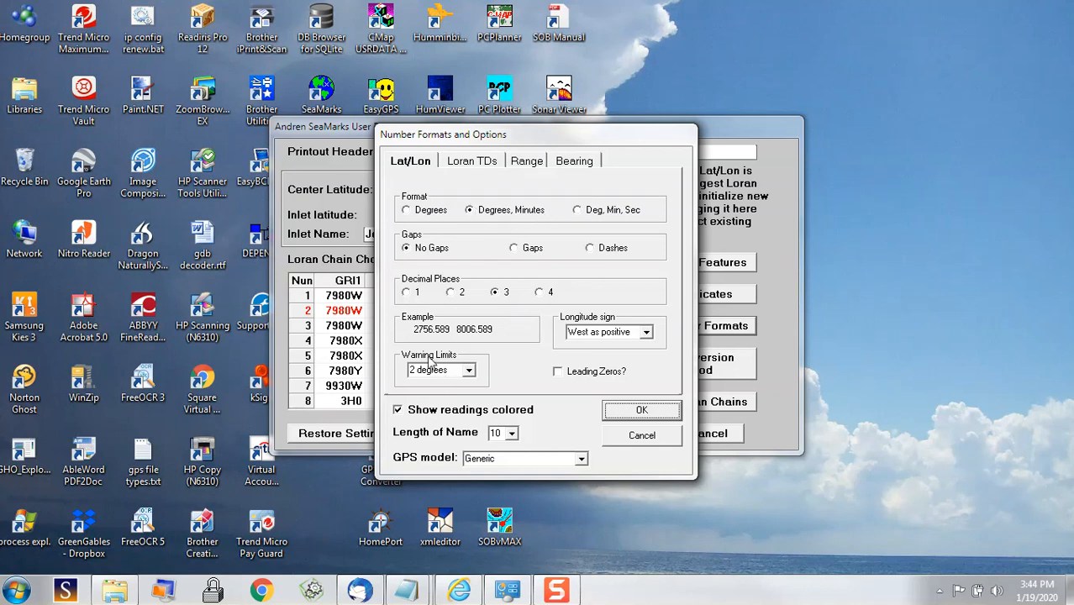
{"action": "left_click", "coordinate": [518, 249]}
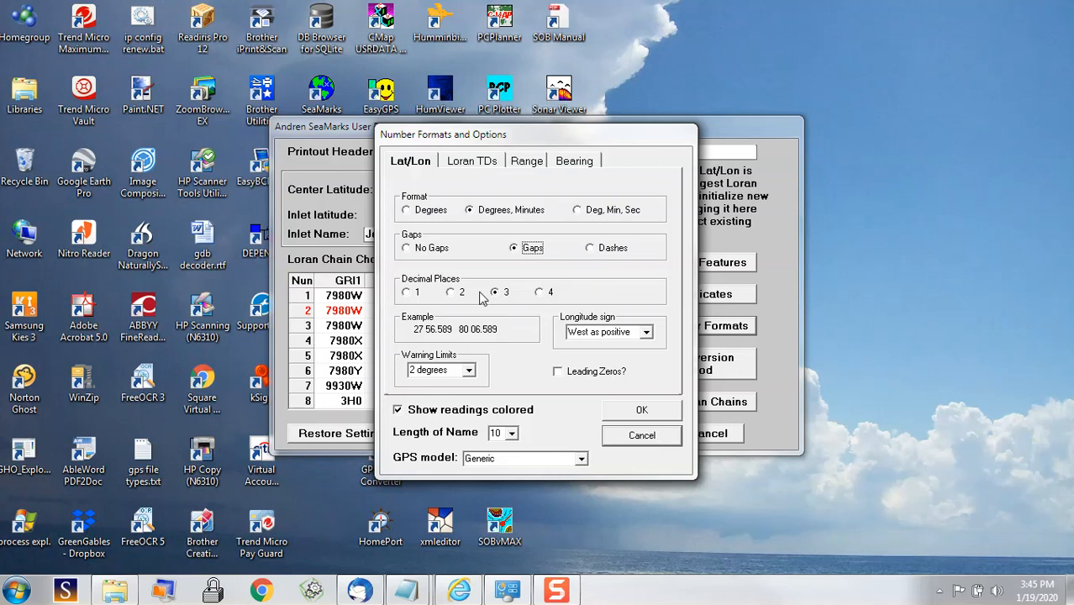
{"action": "left_click", "coordinate": [476, 165]}
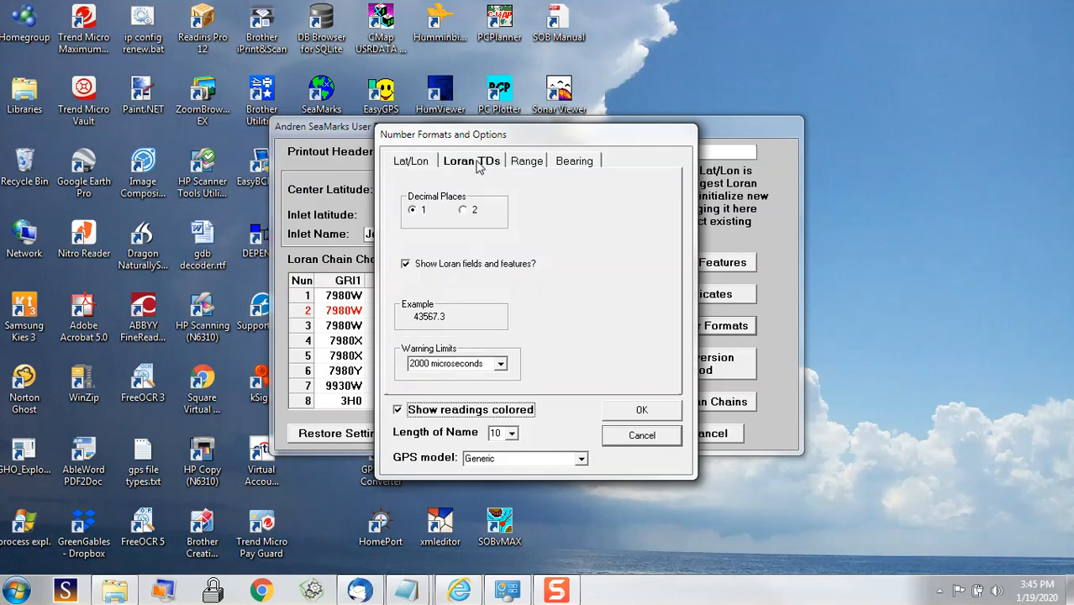
{"action": "left_click", "coordinate": [530, 160]}
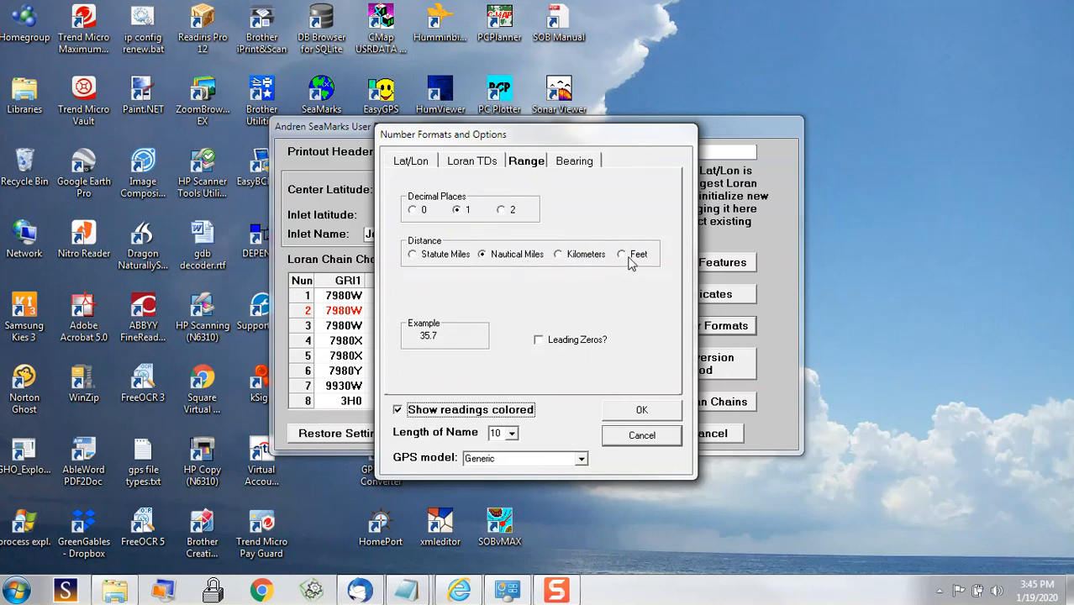
{"action": "left_click", "coordinate": [571, 162]}
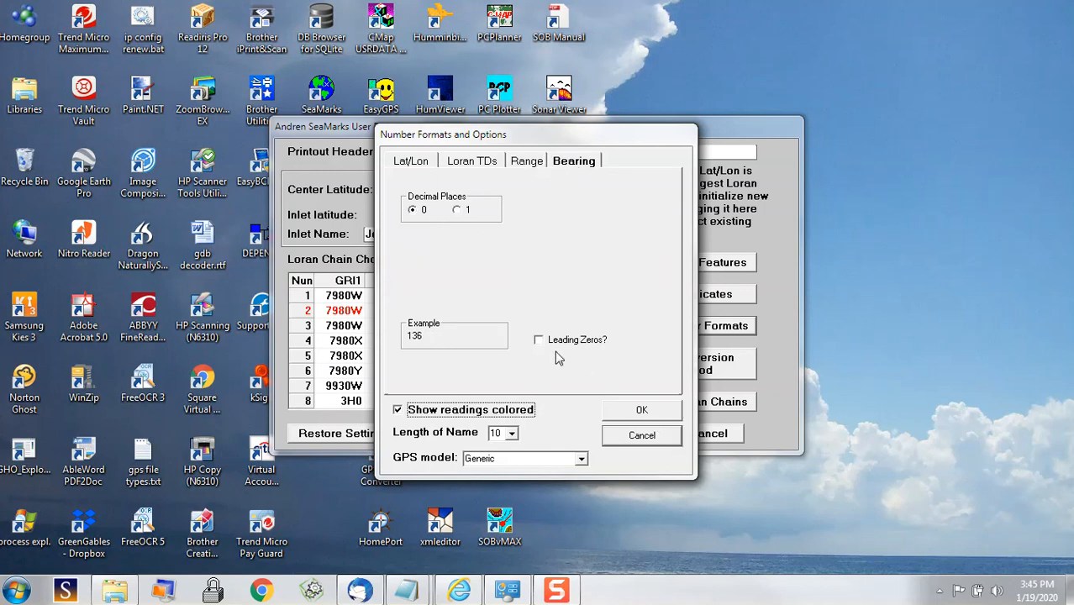
{"action": "left_click", "coordinate": [639, 412]}
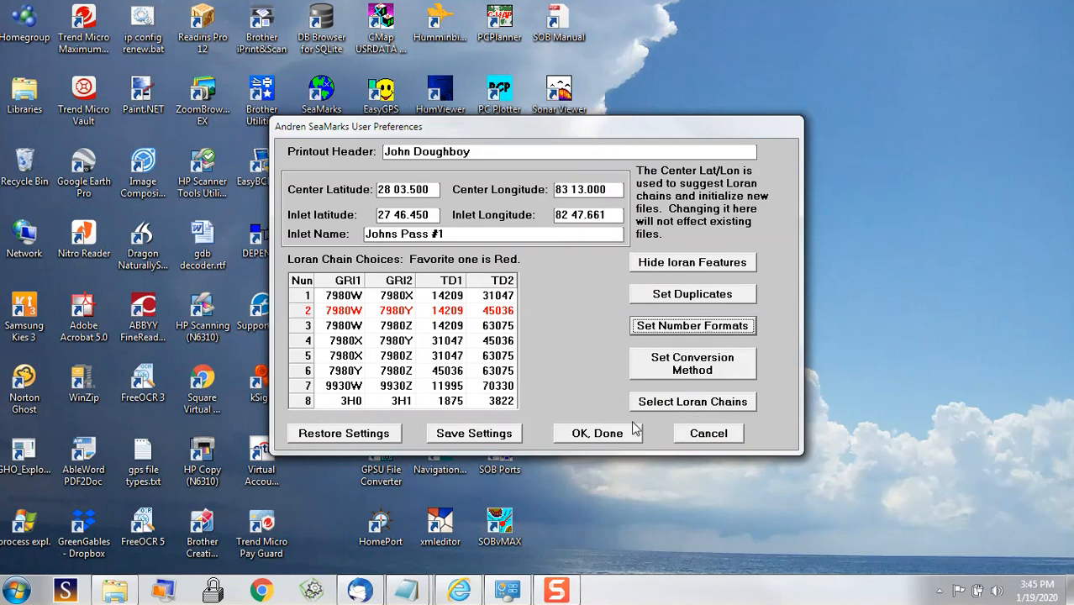
{"action": "left_click", "coordinate": [488, 434]}
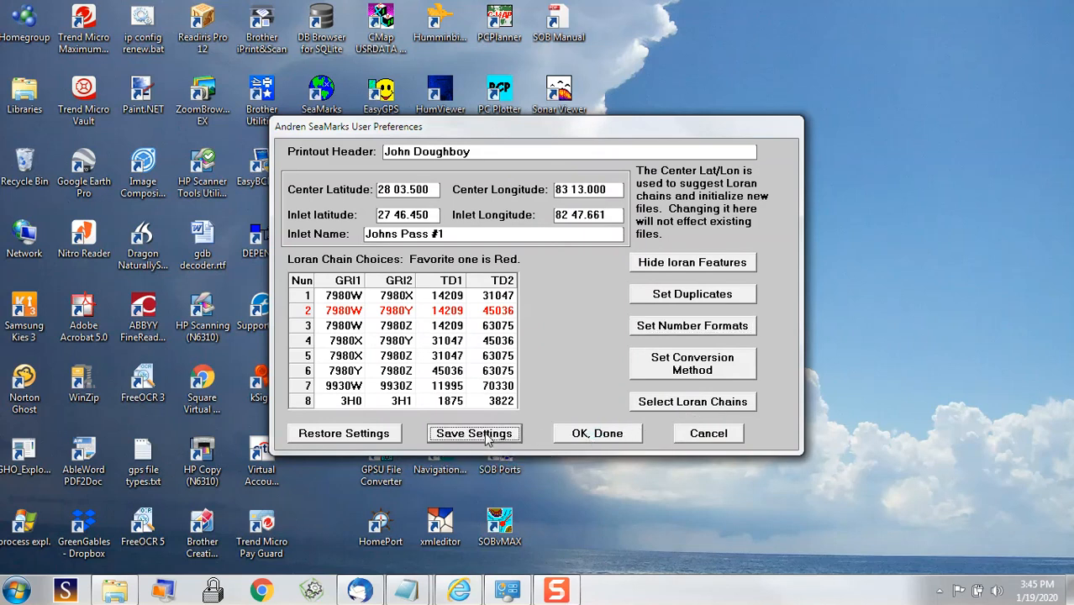
Close User Preferences and decline copying files from C:\Lorangps.
{"action": "left_click", "coordinate": [593, 434]}
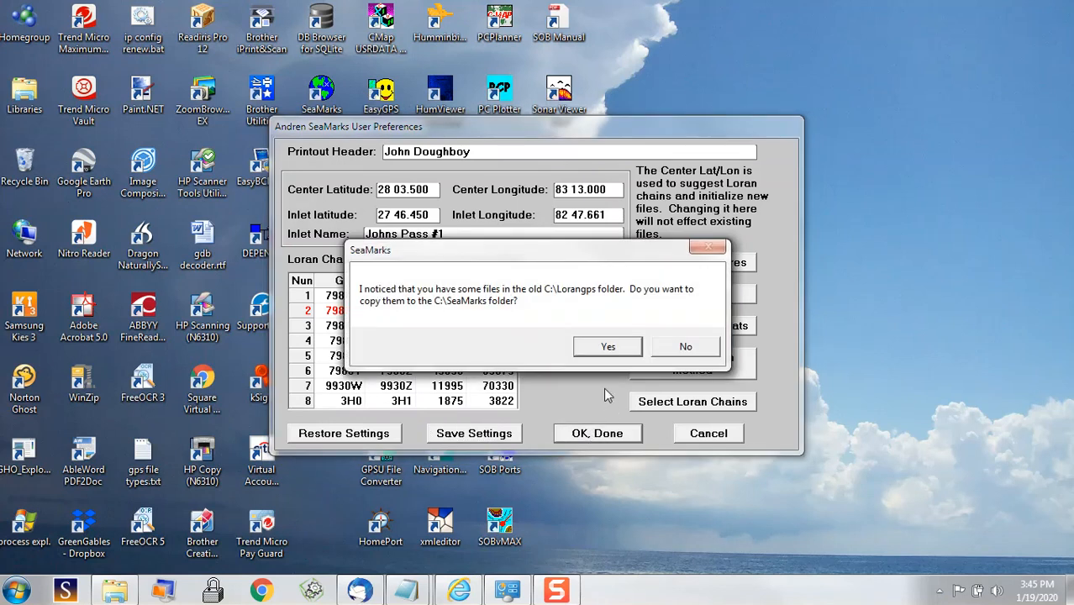
{"action": "left_click", "coordinate": [680, 346]}
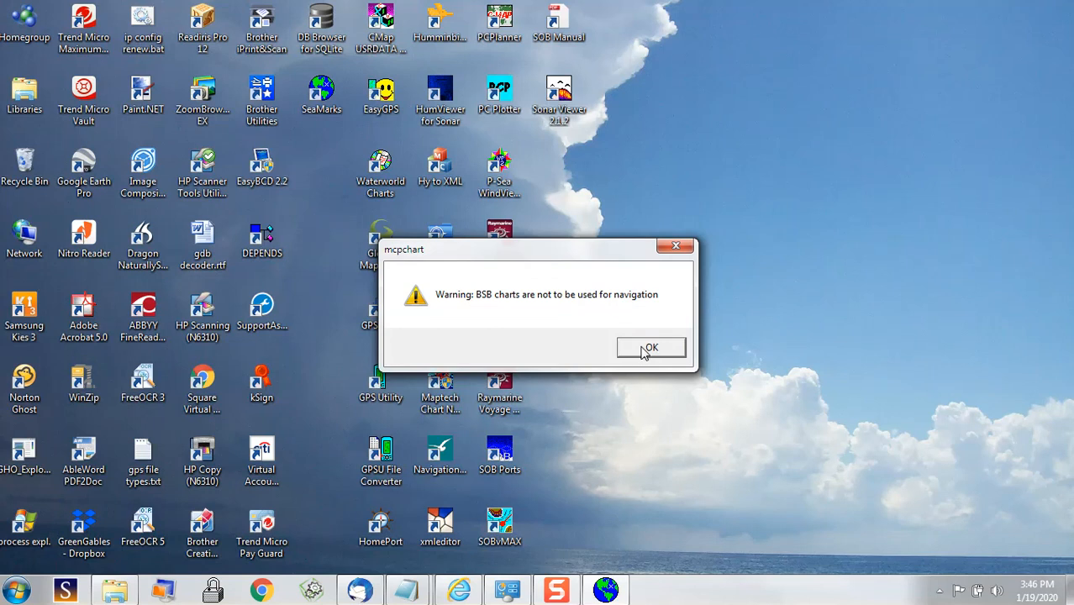
Dismiss the mcpchart warning that BSB charts are not for navigation.
{"action": "left_click", "coordinate": [645, 351]}
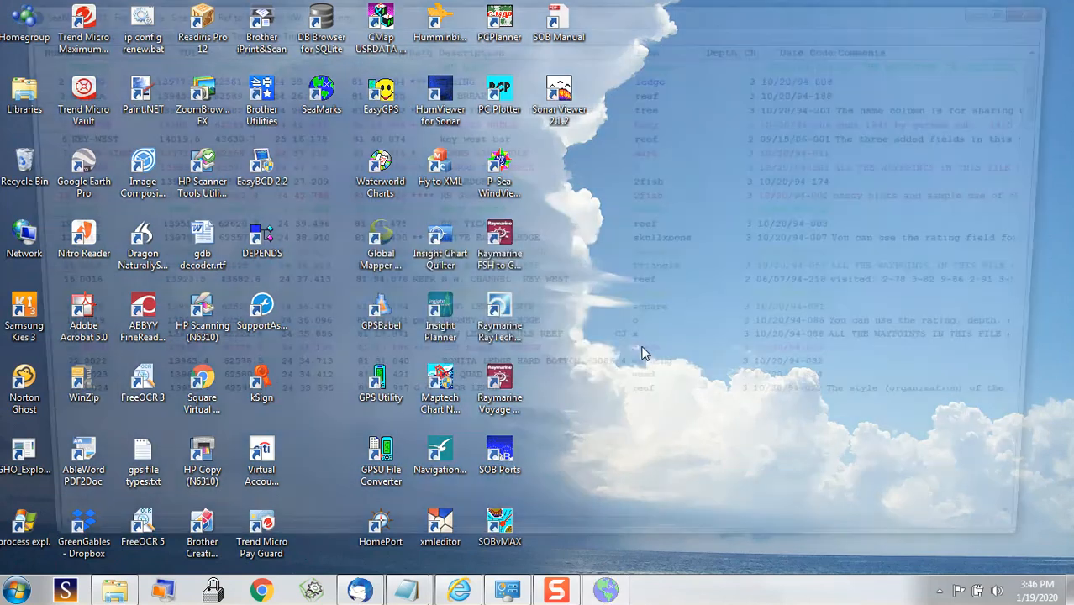